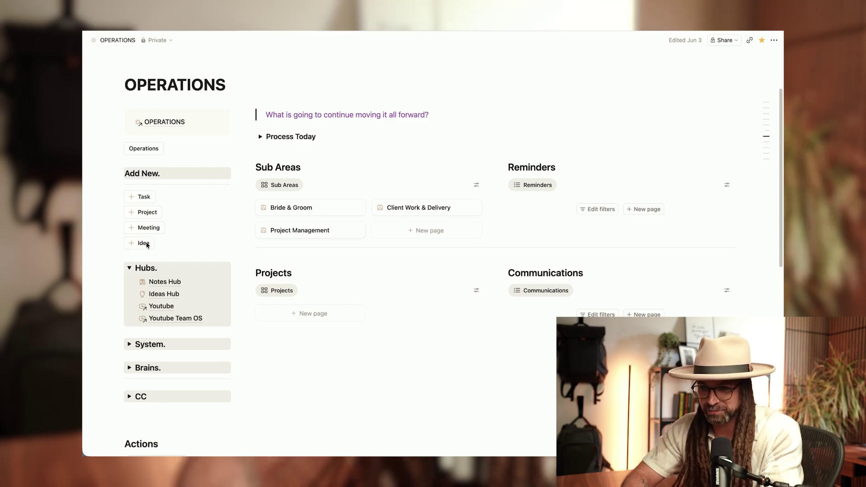
Collapse the Hubs section, expand System, and look through the links inside the Brains and CC sections
scroll(163, 282, "down", 1)
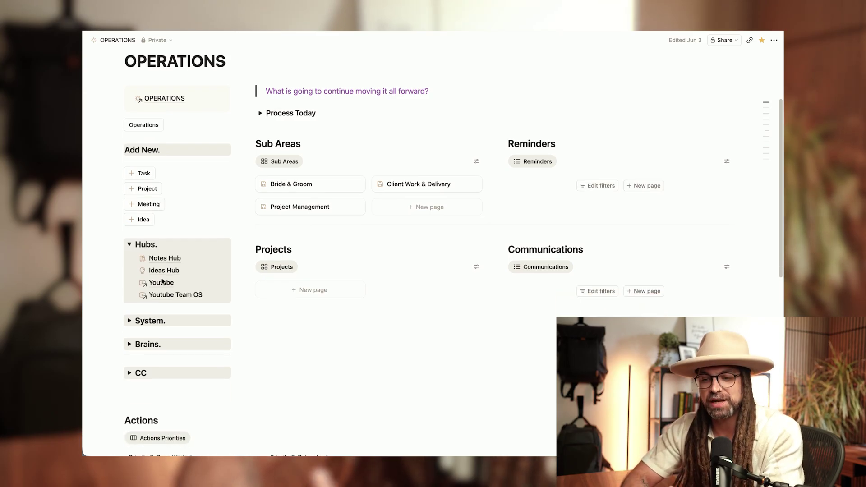
left_click(129, 246)
left_click(130, 269)
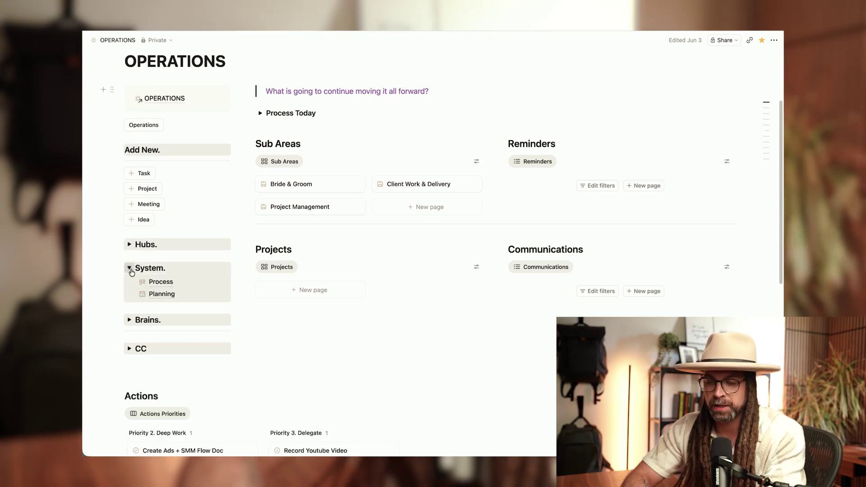
left_click(129, 319)
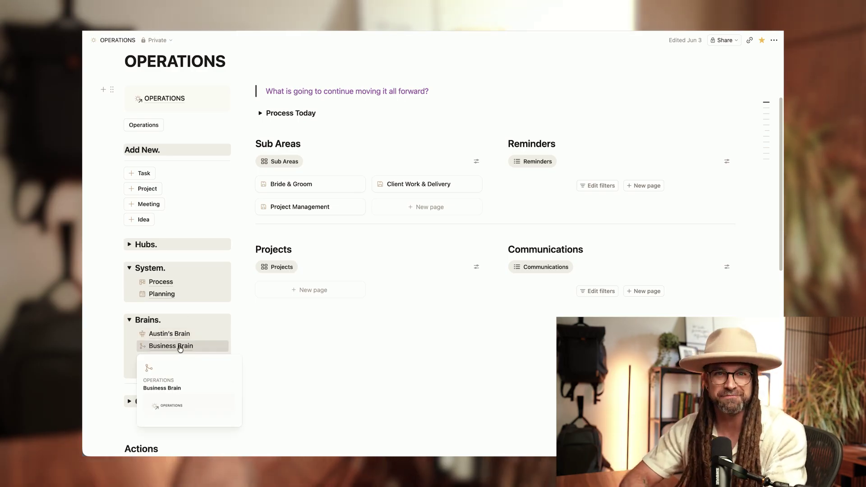
scroll(179, 326, "down", 1)
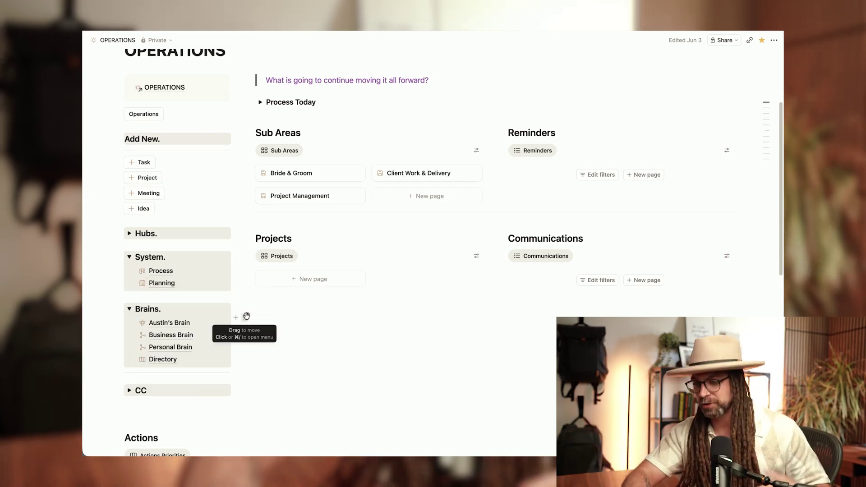
left_click(130, 309)
left_click(130, 339)
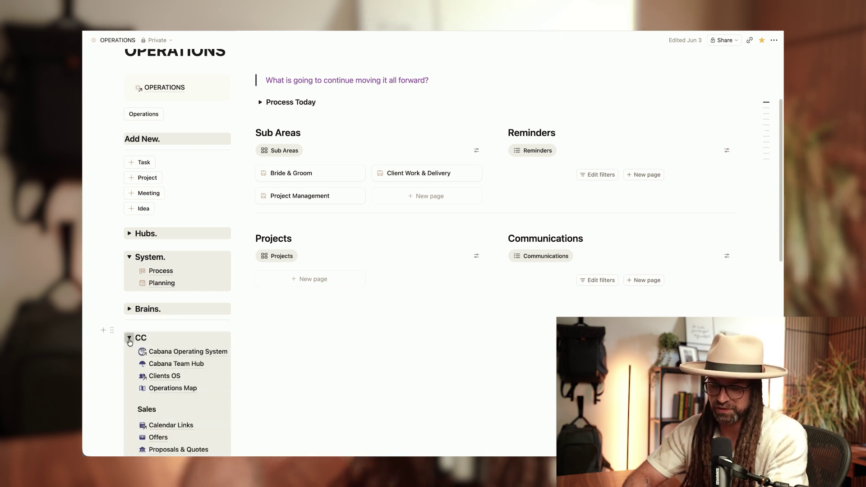
left_click(129, 338)
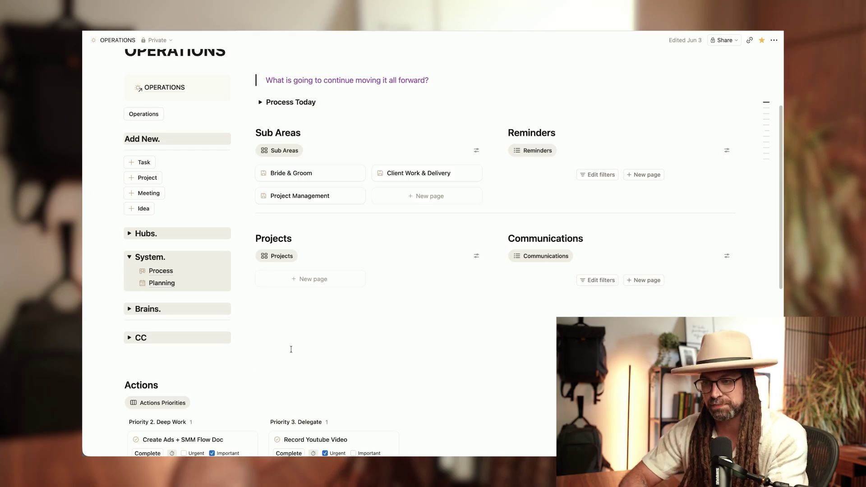
Review the Projects, Communications and Actions sections, then compare This Weeks Notes with Today's Quick Capture
scroll(291, 349, "up", 2)
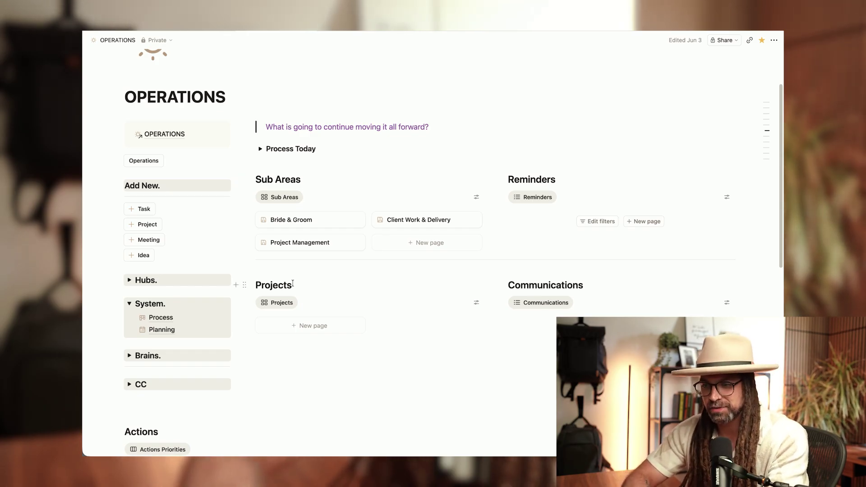
scroll(527, 289, "down", 5)
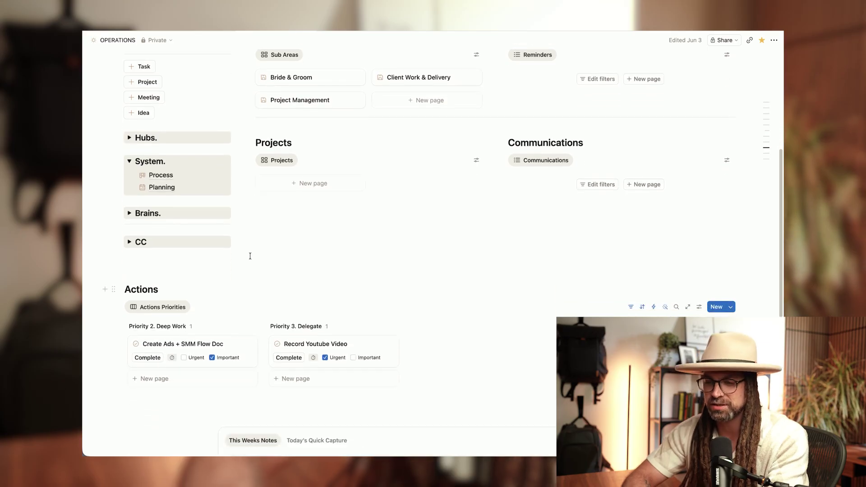
scroll(181, 280, "down", 6)
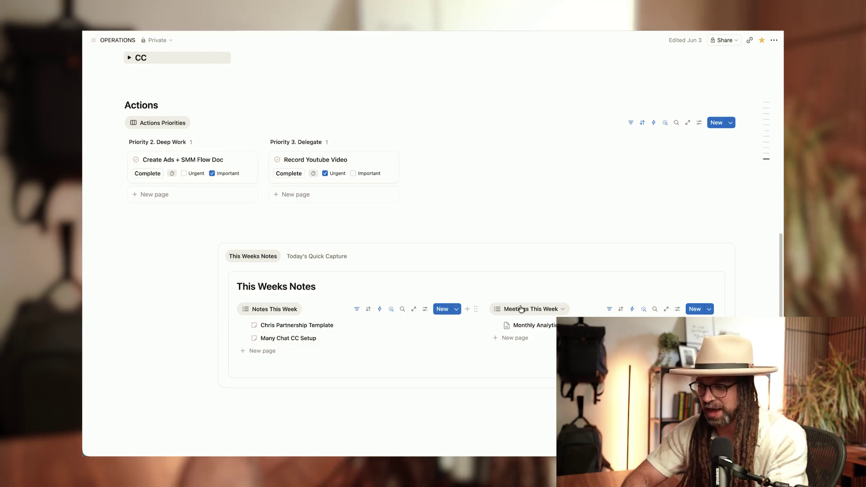
left_click(324, 259)
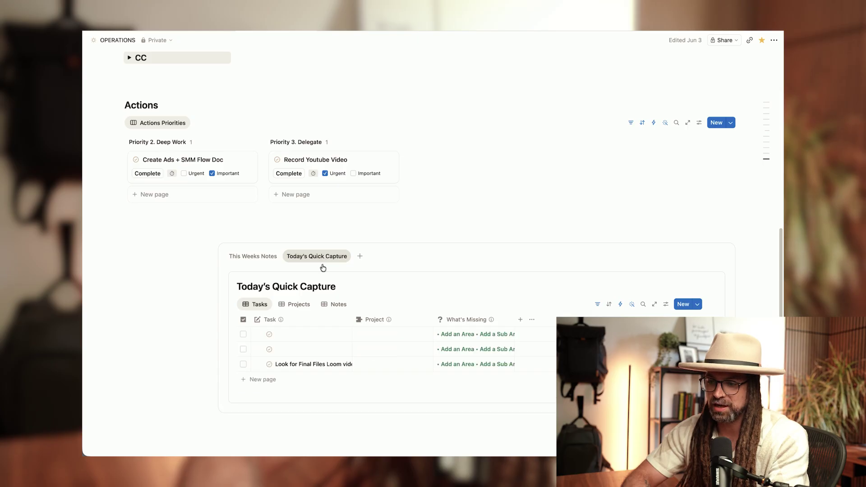
left_click(262, 258)
scroll(269, 225, "up", 6)
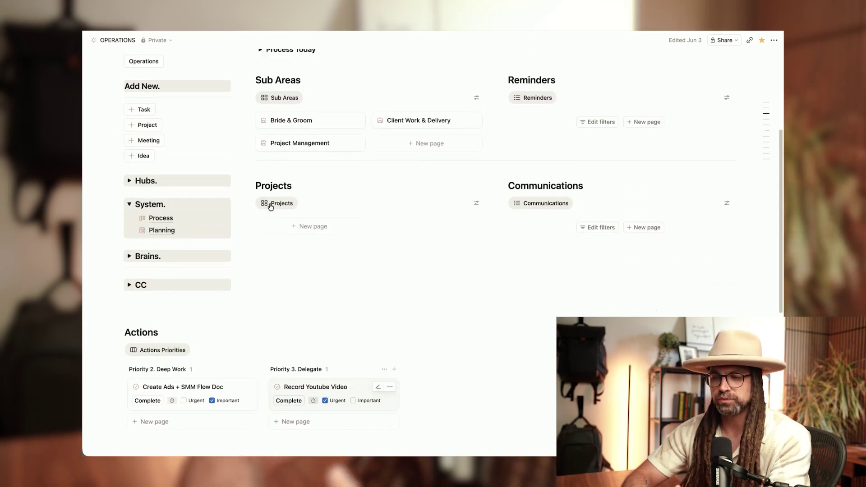
scroll(271, 207, "up", 3)
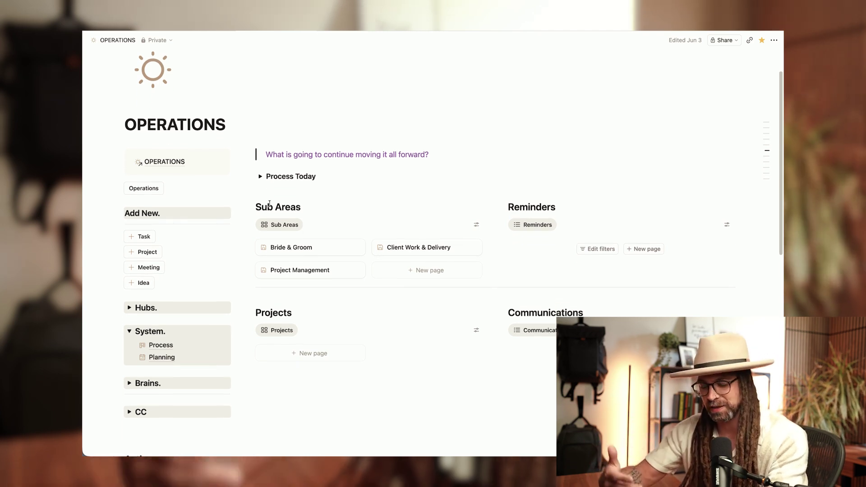
Examine the Sub Areas cards and the neighbouring Reminders section on the OPERATIONS page
scroll(307, 206, "down", 1)
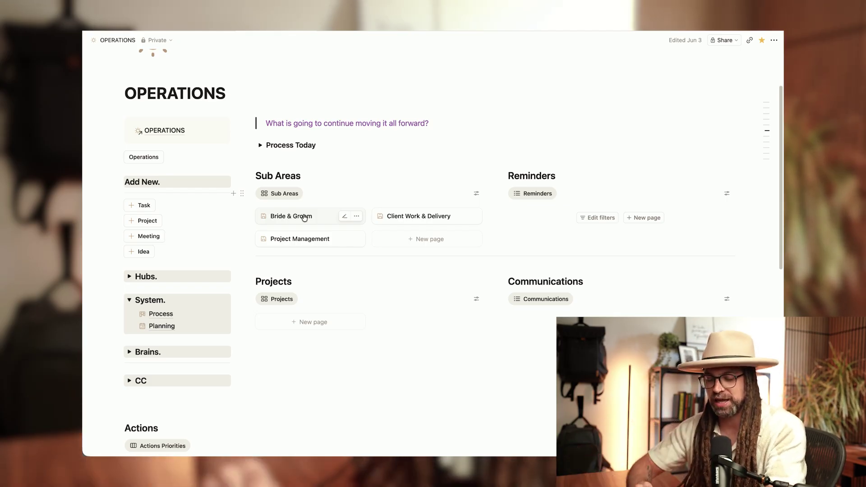
scroll(330, 181, "down", 1)
scroll(330, 181, "down", 1)
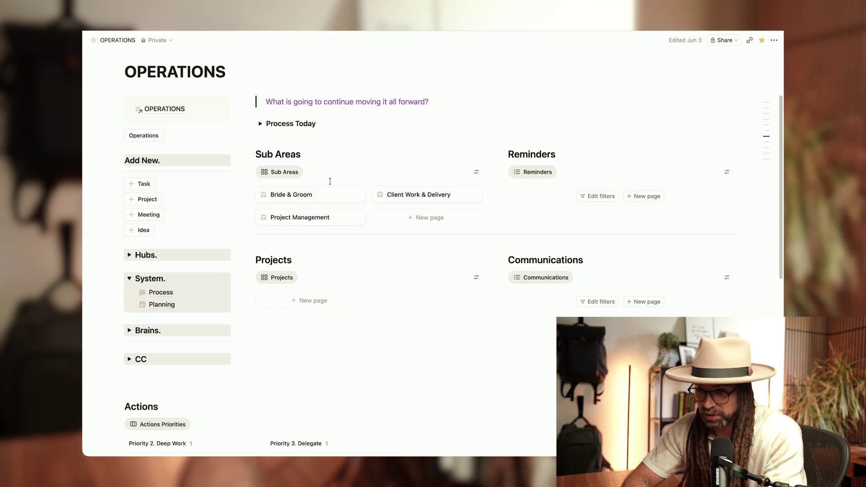
scroll(329, 182, "up", 1)
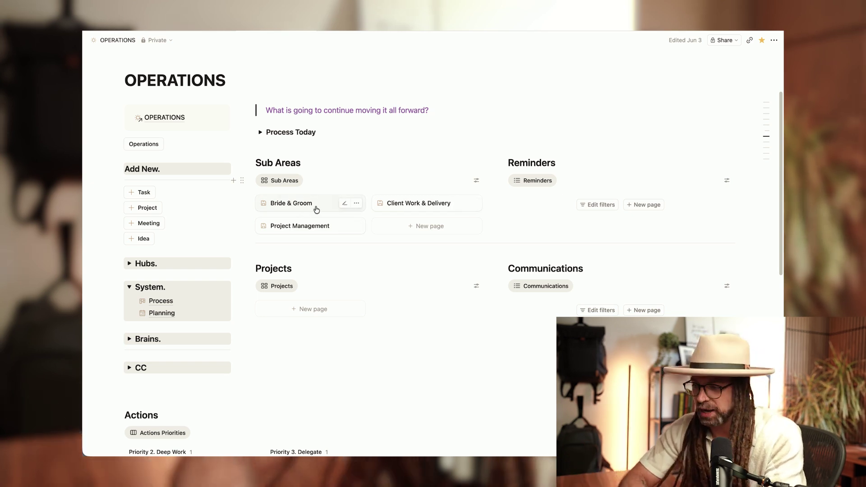
scroll(362, 165, "down", 2)
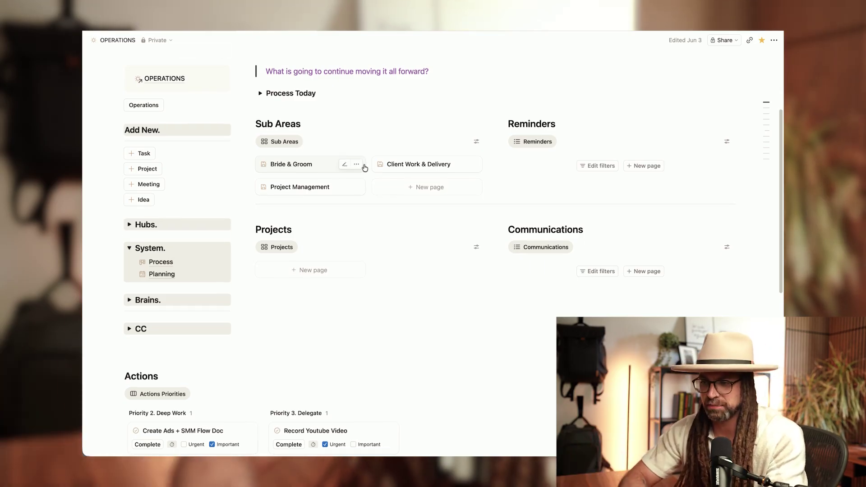
scroll(415, 141, "down", 1)
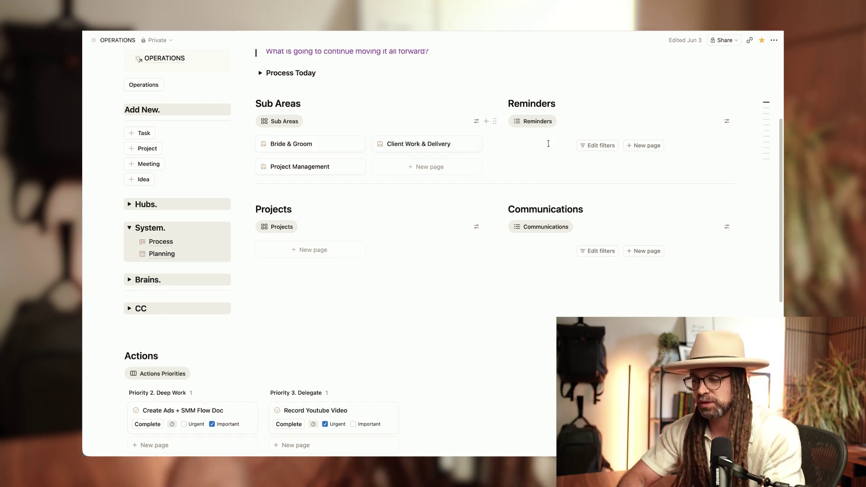
Create a new page in the Reminders list and title it "Test reminder"
left_click(562, 122)
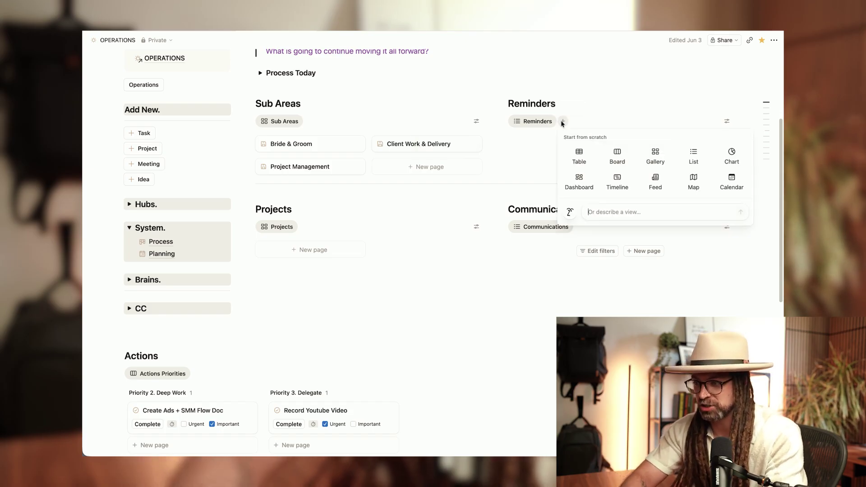
left_click(563, 121)
scroll(691, 113, "up", 1)
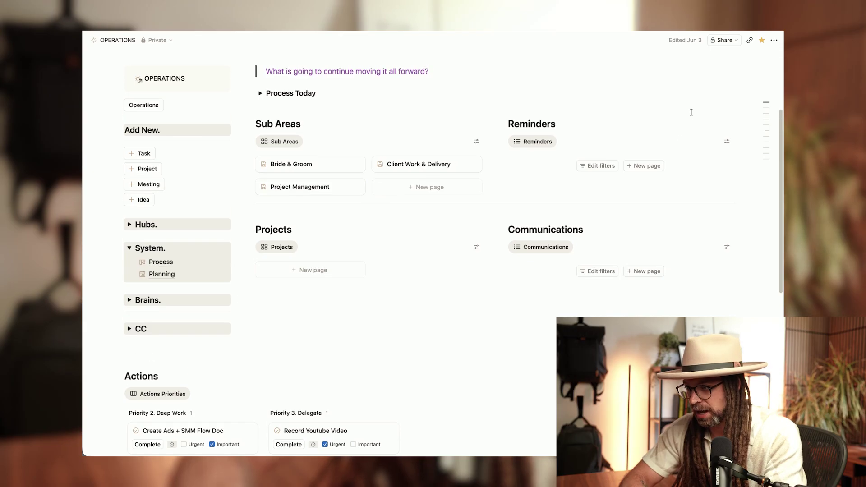
left_click(642, 167)
type("tEST")
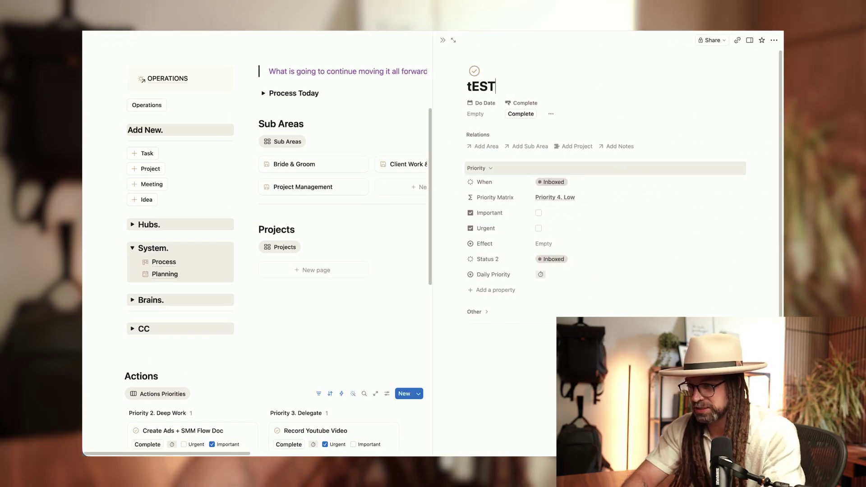
key("BackSpace")
key("BackSpace")
key("BackSpace")
key("BackSpace")
type("Test r")
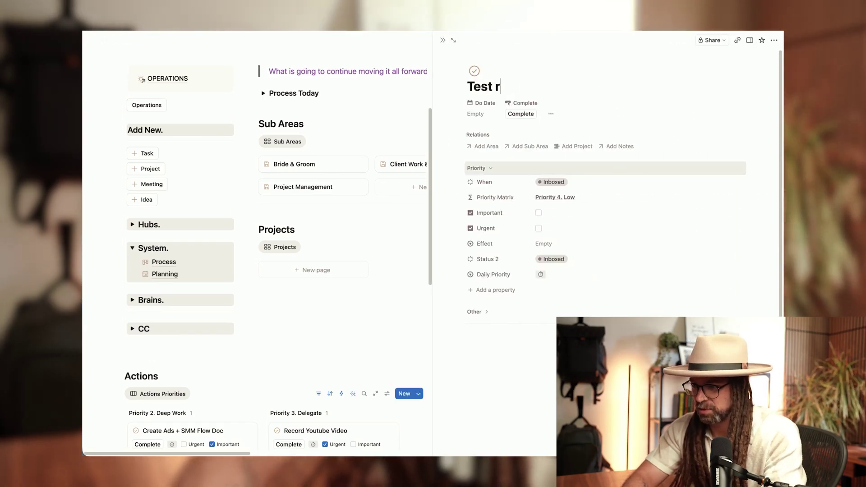
type("eminder")
Set the reminder's Do Date to June 9, 2026, and close its page
left_click(477, 114)
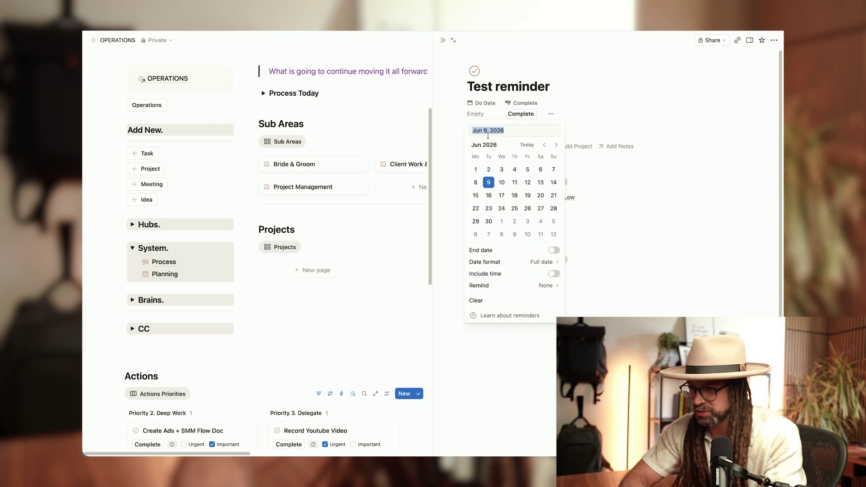
left_click(441, 40)
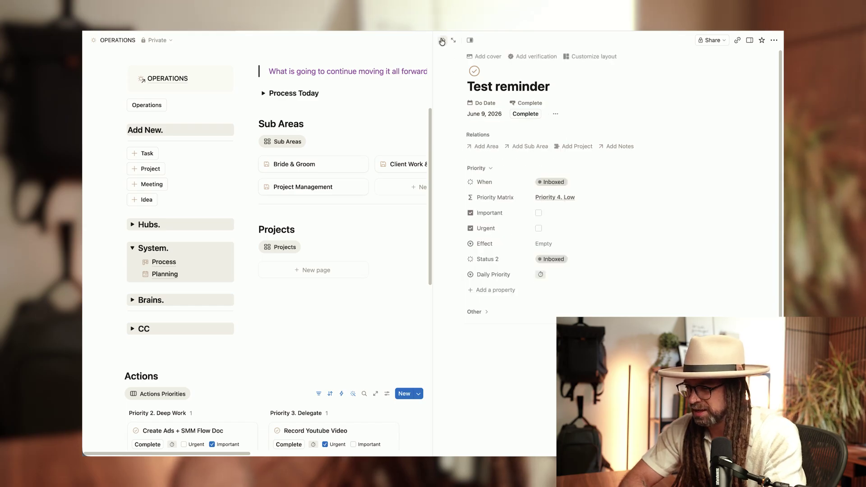
left_click(441, 40)
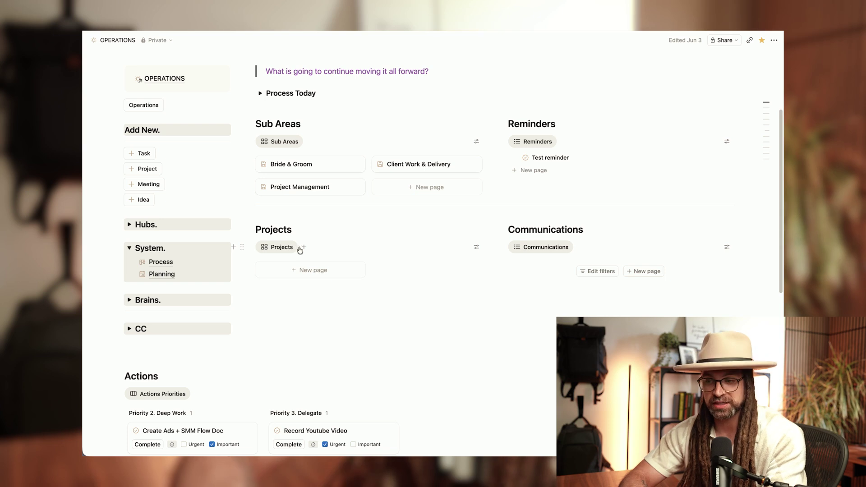
Examine the Projects and Communications sections and the Actions board grouped by priority
scroll(309, 259, "down", 1)
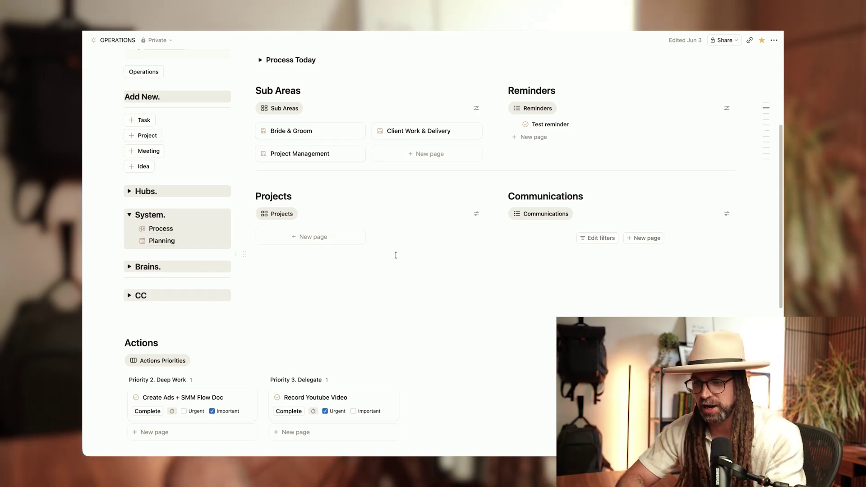
scroll(395, 255, "down", 4)
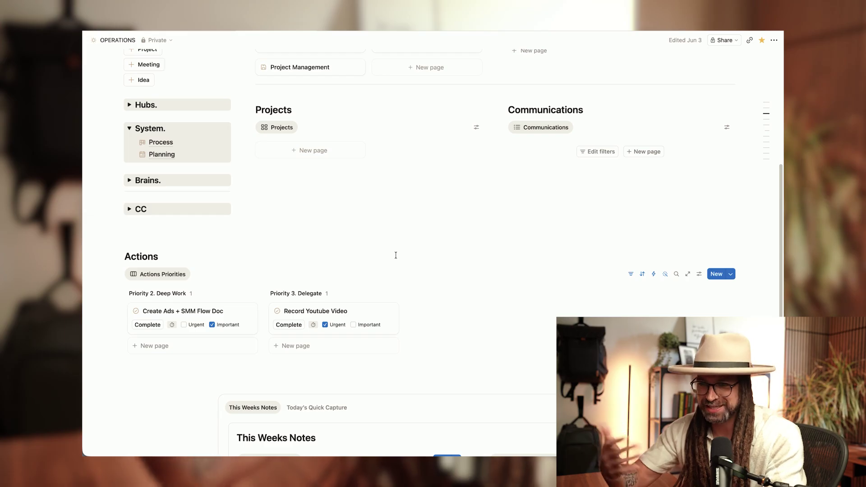
scroll(396, 255, "up", 1)
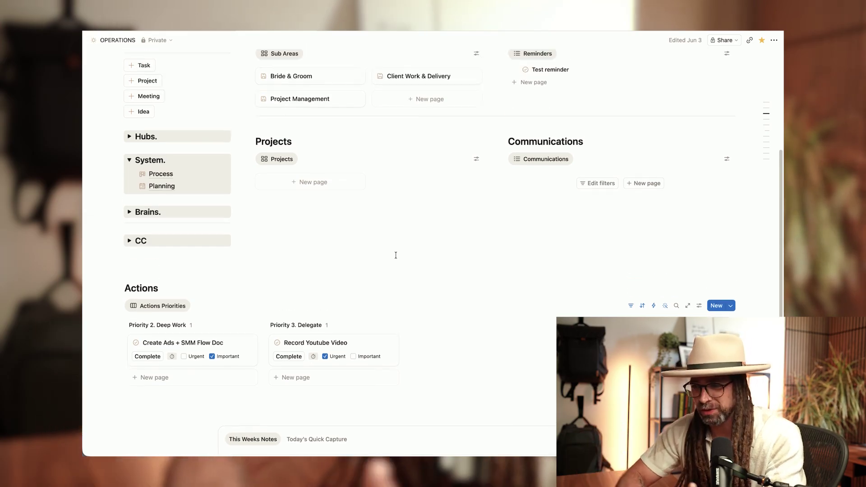
scroll(395, 255, "up", 2)
scroll(396, 255, "down", 2)
scroll(396, 256, "down", 1)
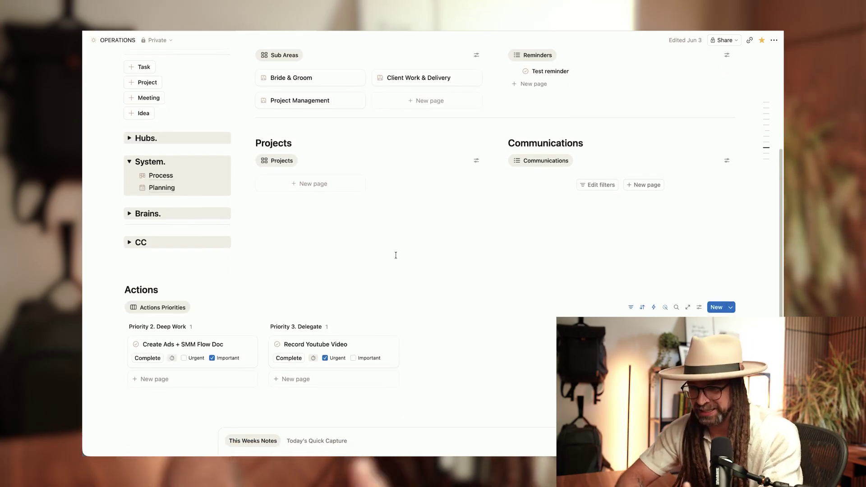
scroll(395, 255, "down", 2)
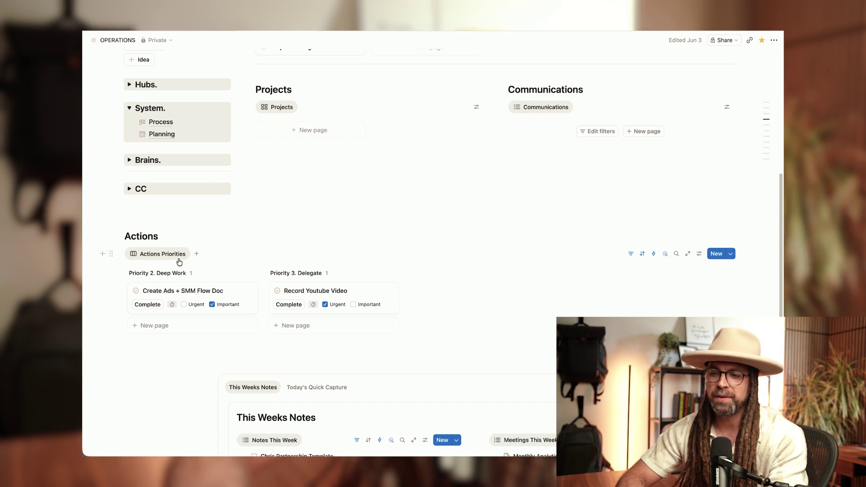
scroll(215, 259, "down", 1)
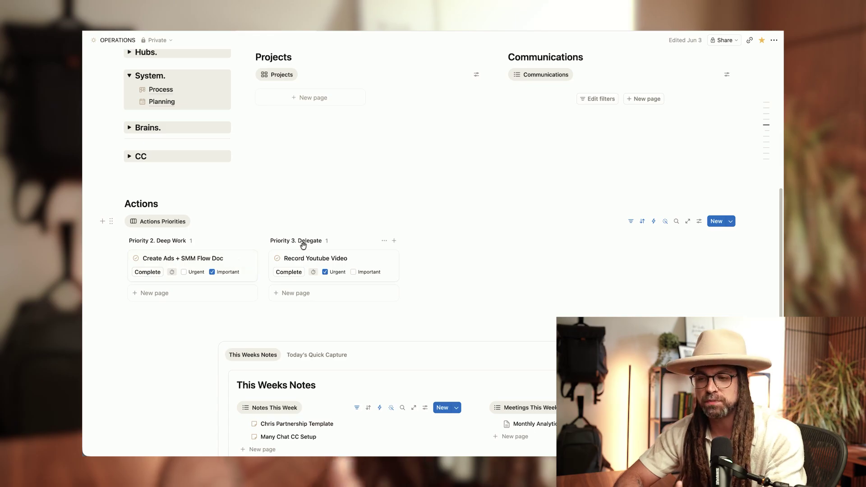
scroll(301, 122, "up", 3)
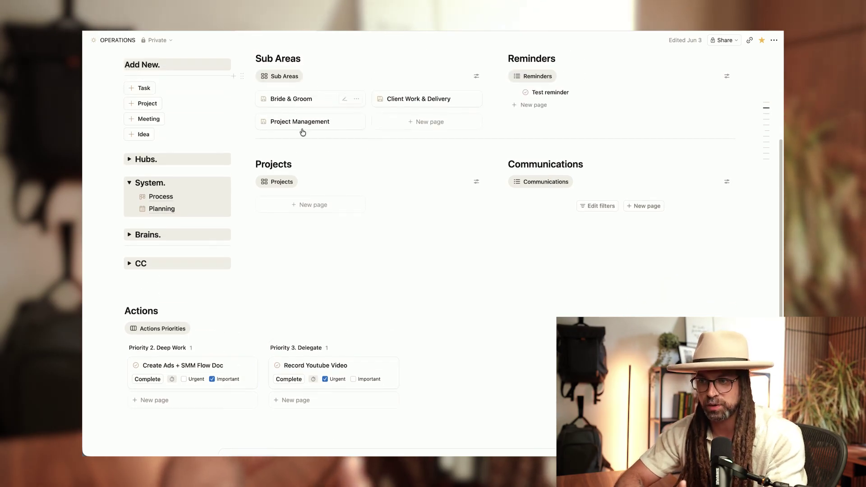
On the Actions board, mark "Record Youtube Video" as important and "Create Ads + SMM Flow Doc" as urgent
scroll(333, 167, "down", 4)
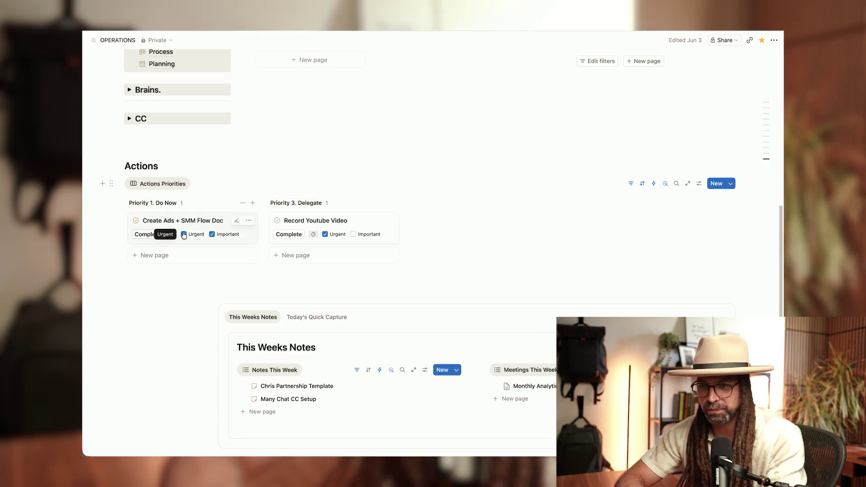
left_click(183, 234)
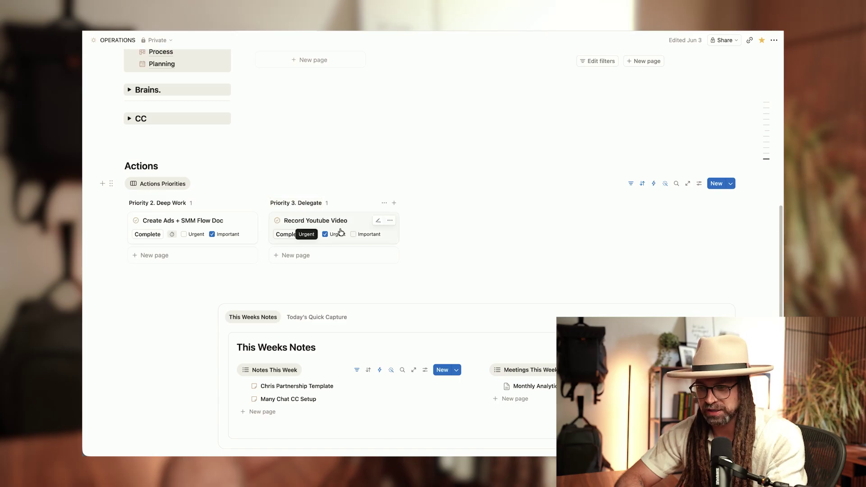
scroll(339, 228, "down", 2)
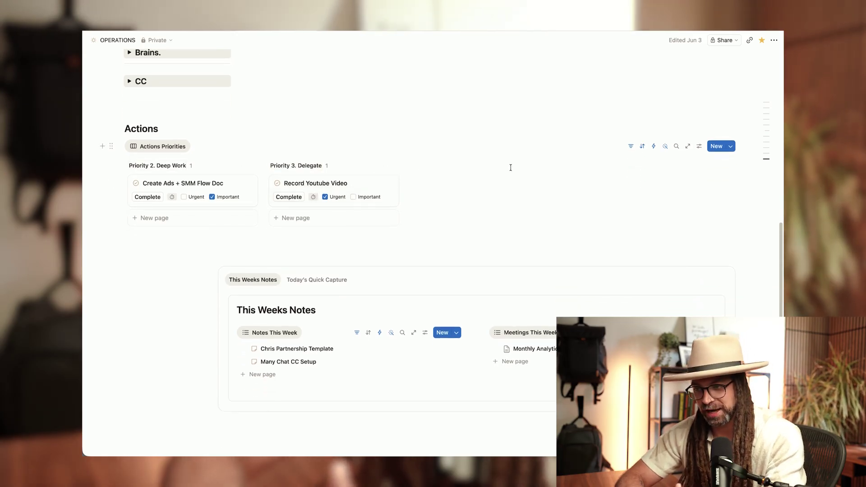
left_click(353, 197)
left_click(325, 197)
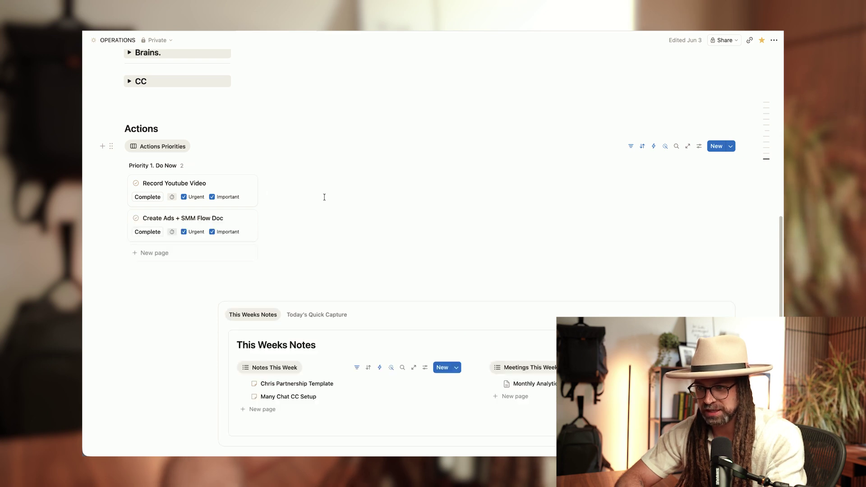
Clear the Urgent and Important flags on the "Create Ads + SMM Flow Doc" action, and set both flags again
left_click(184, 232)
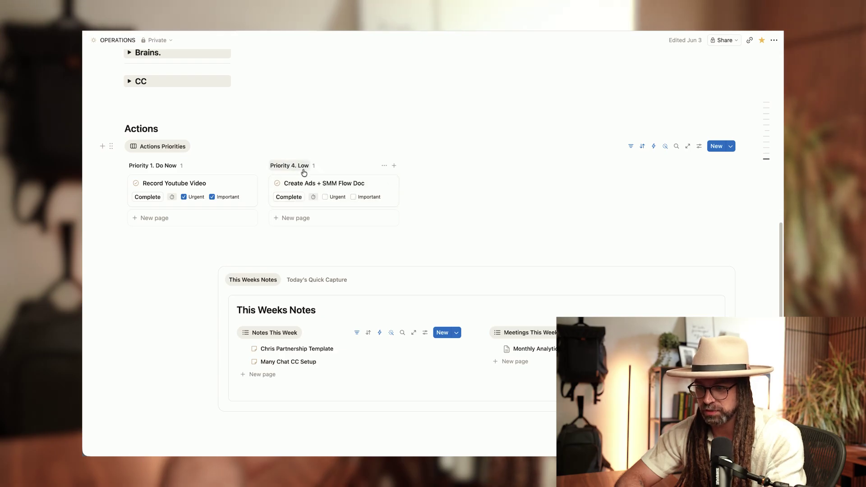
left_click(332, 203)
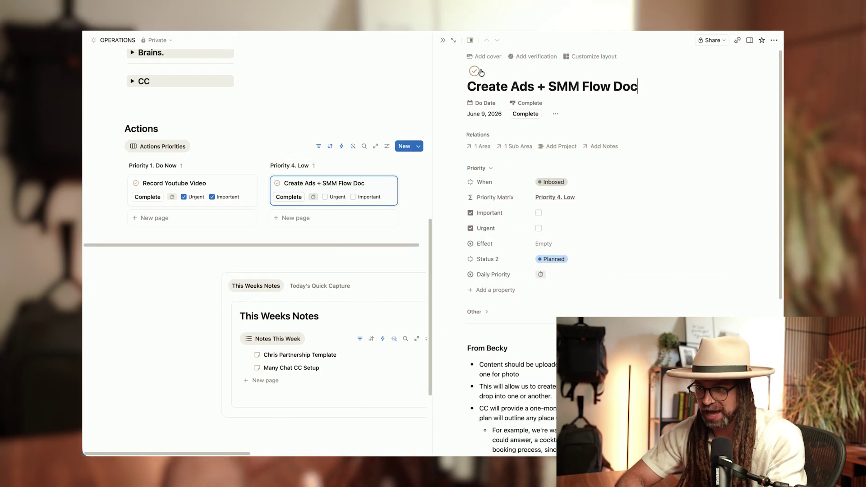
left_click(442, 40)
left_click(325, 197)
left_click(353, 196)
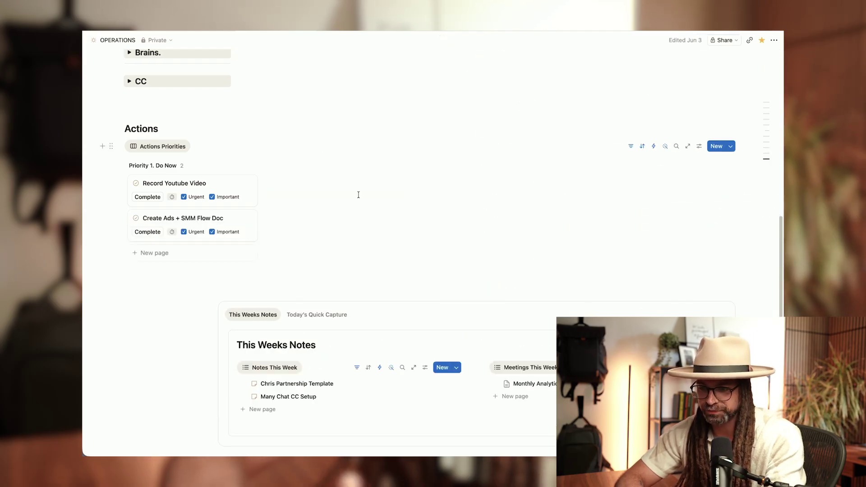
Clear only the Urgent flag on "Create Ads + SMM Flow Doc" to move it to the Priority 2. Deep Work group
left_click(184, 232)
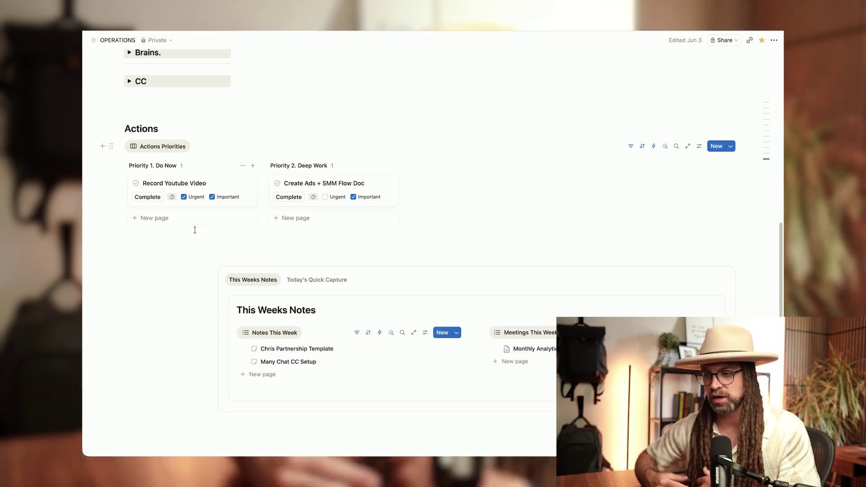
scroll(269, 170, "up", 5)
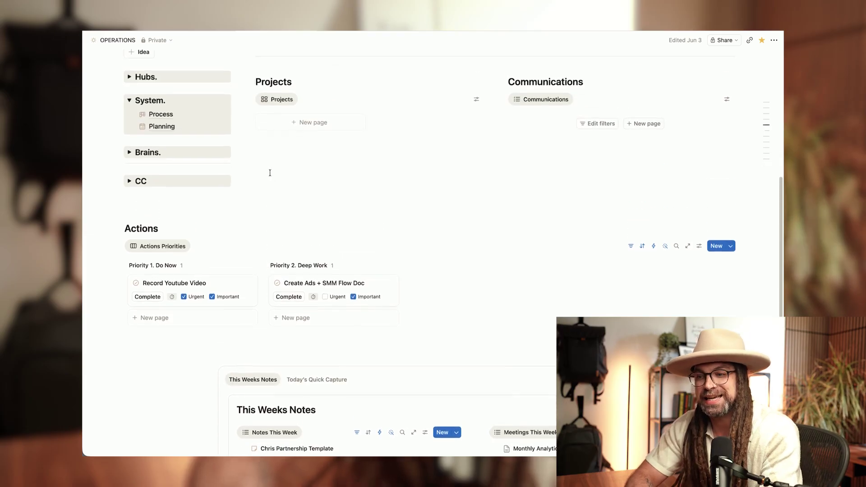
scroll(270, 173, "up", 1)
scroll(270, 172, "down", 4)
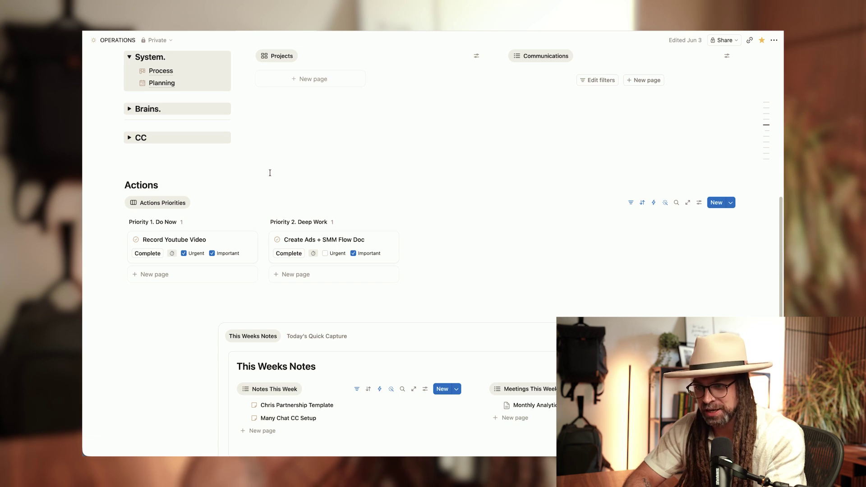
scroll(270, 173, "up", 1)
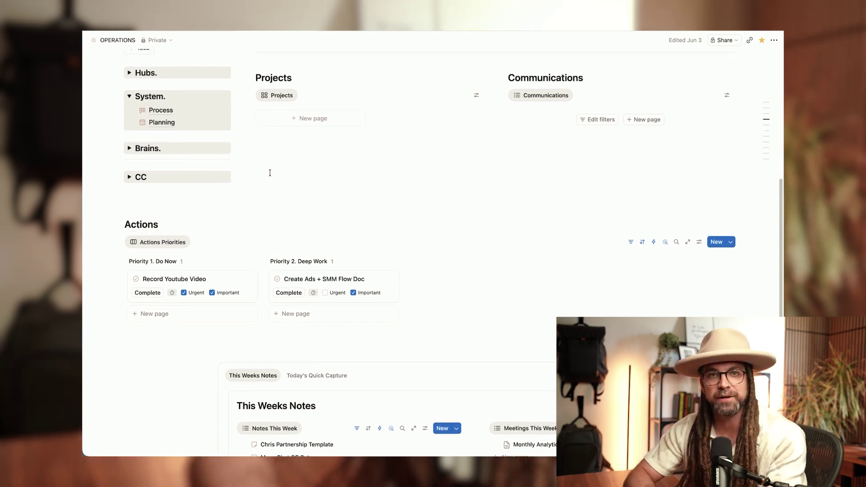
scroll(269, 172, "up", 1)
scroll(269, 173, "up", 5)
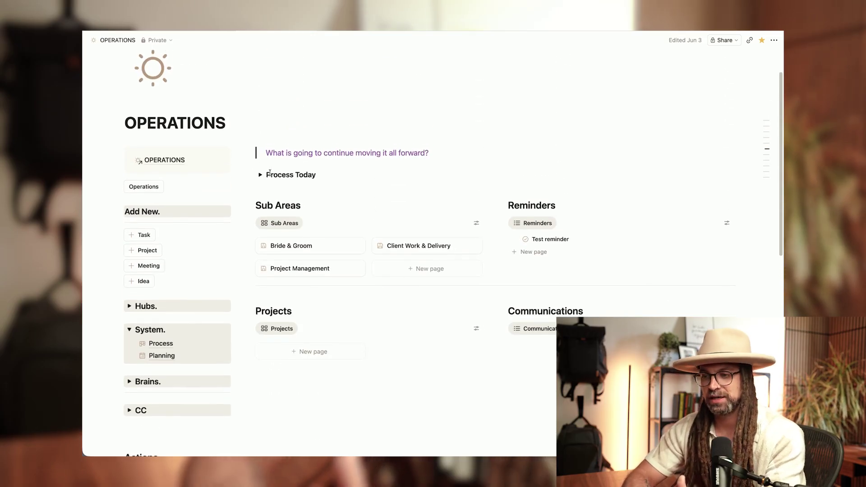